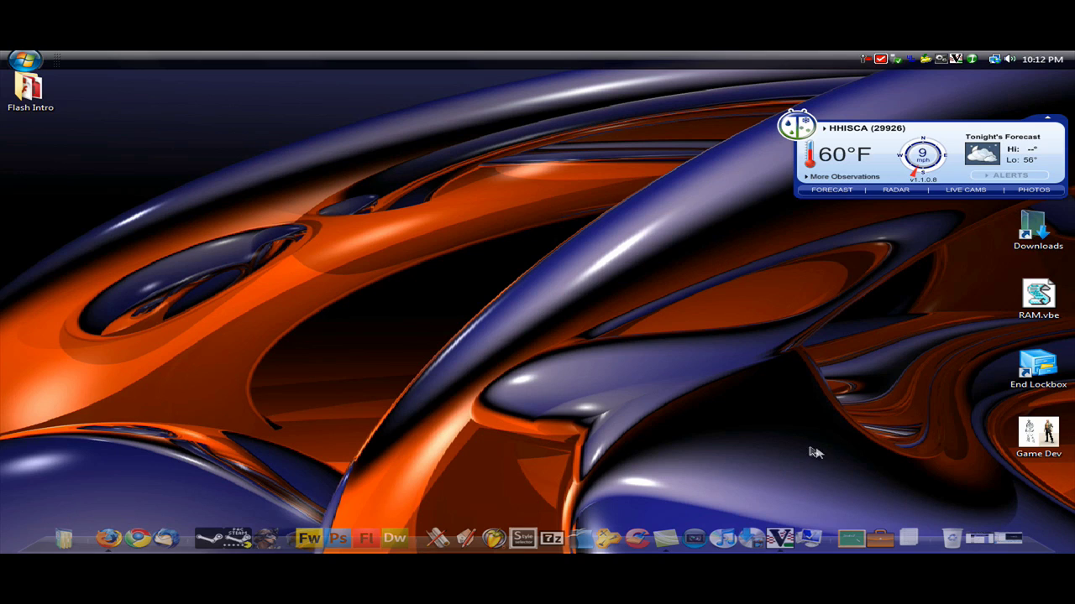
Download tightvnc-1.3.9-setup.exe from the TightVNC page on CNET Download.com into the Downloads folder using dTa OneClick
click(987, 543)
click(319, 136)
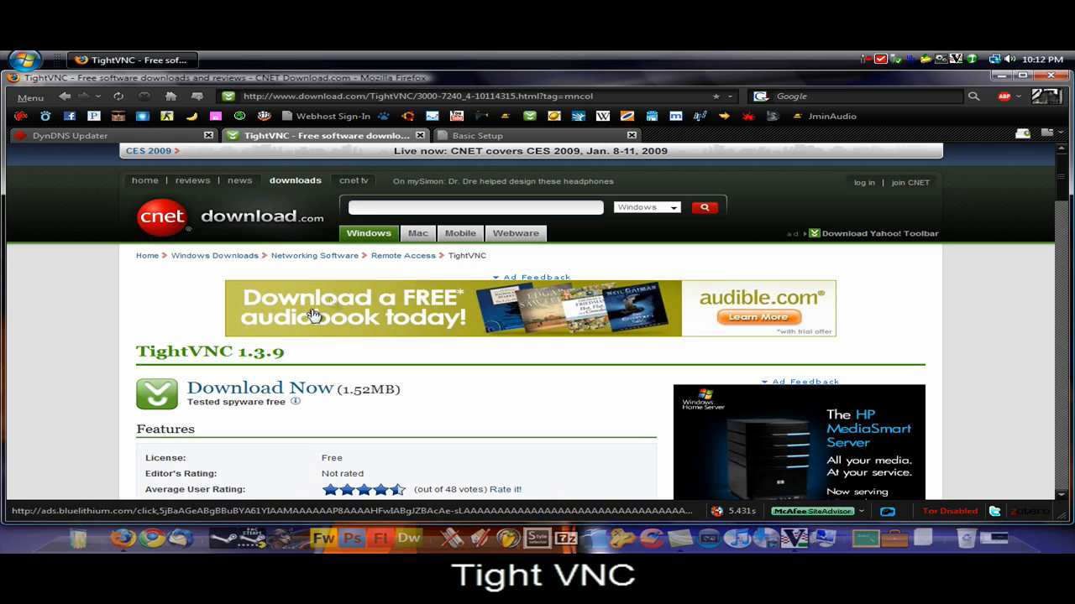
click(330, 385)
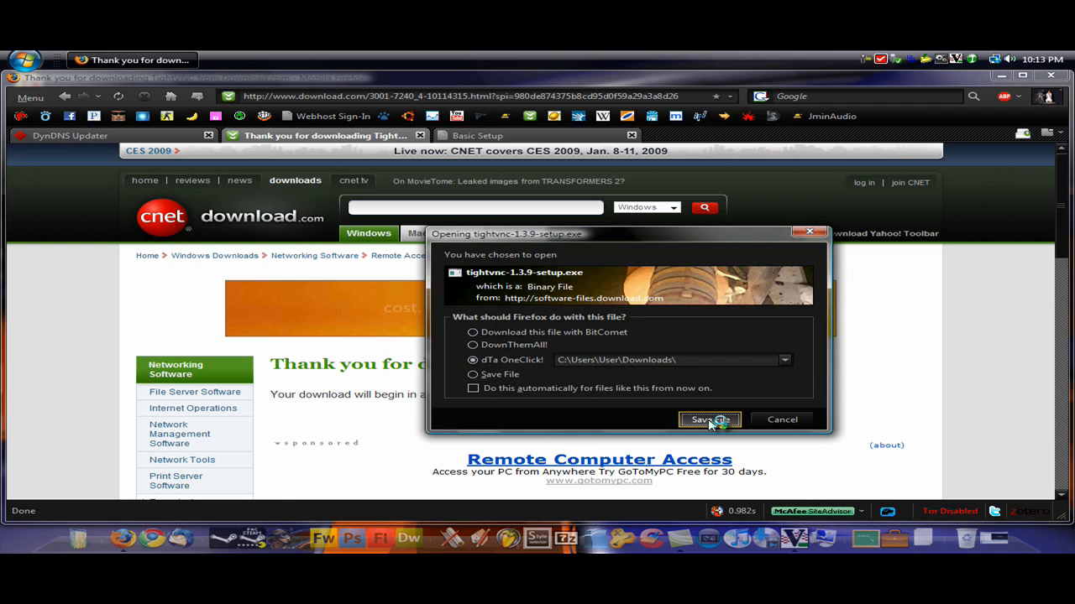
click(705, 418)
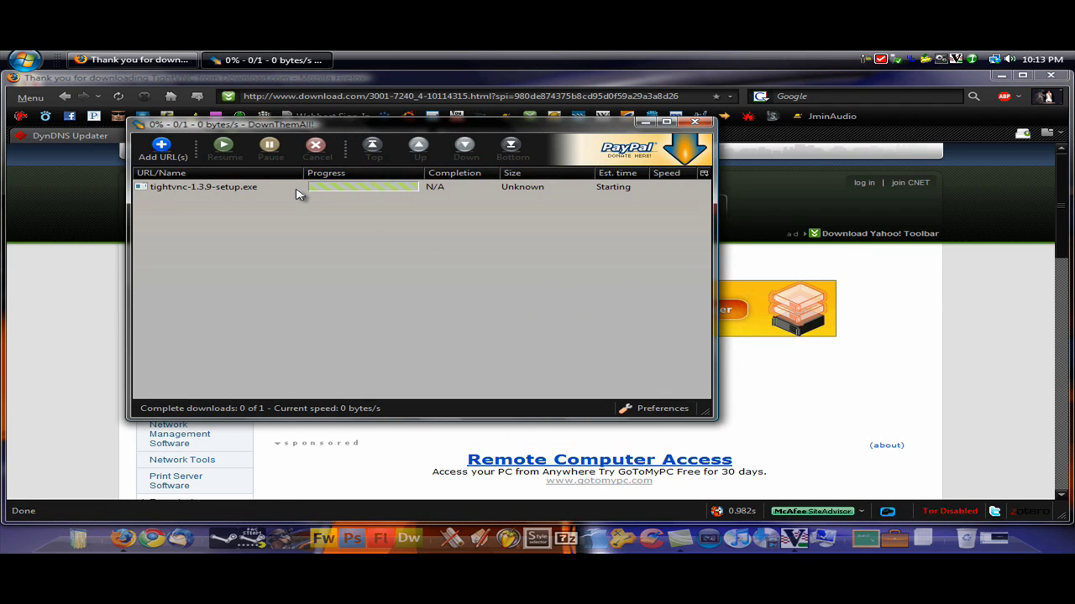
mouse_move(296, 194)
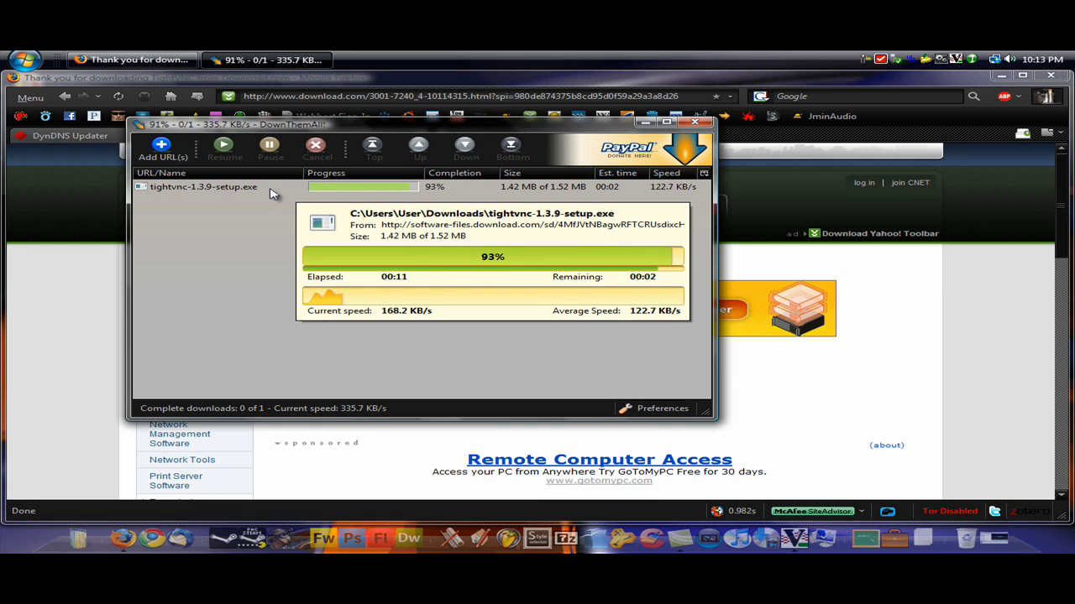
Launch the downloaded TightVNC 1.3.9 installer, cancel its setup wizard and minimize the Downloads folder window
right_click(271, 192)
click(325, 245)
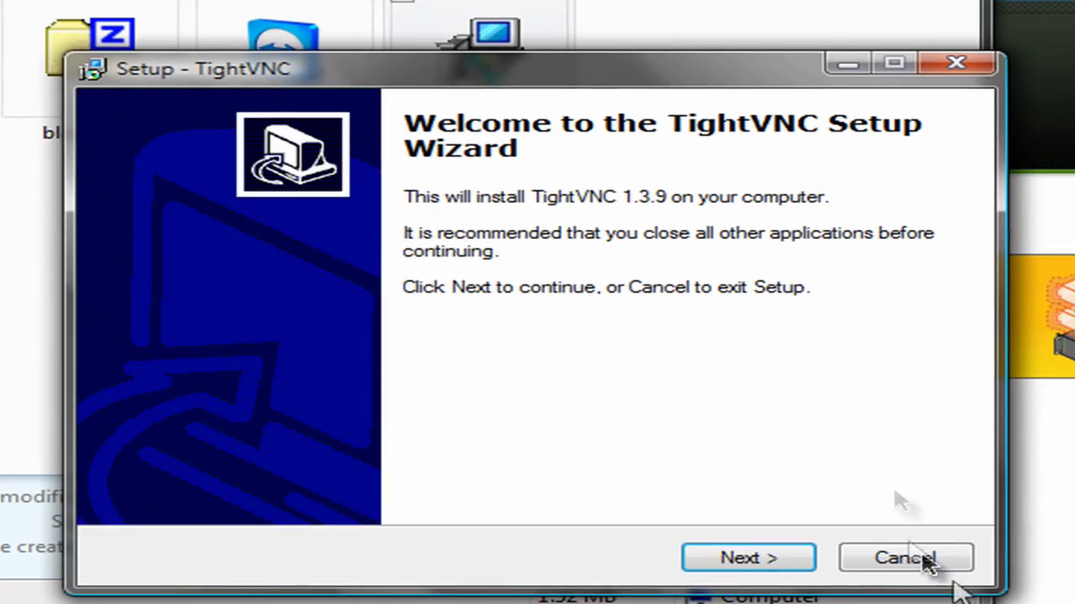
click(938, 558)
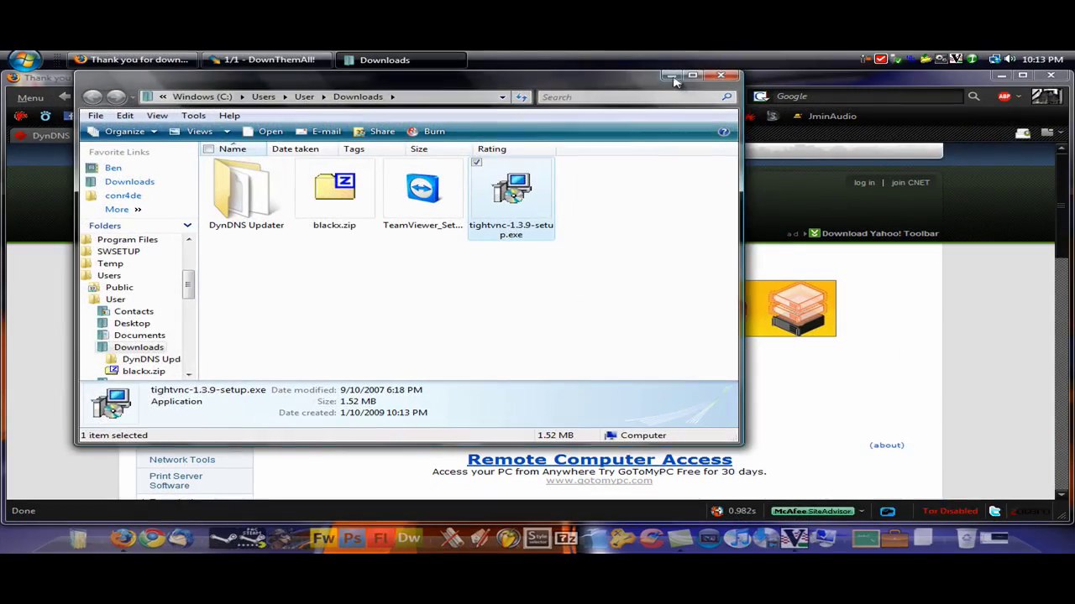
click(744, 65)
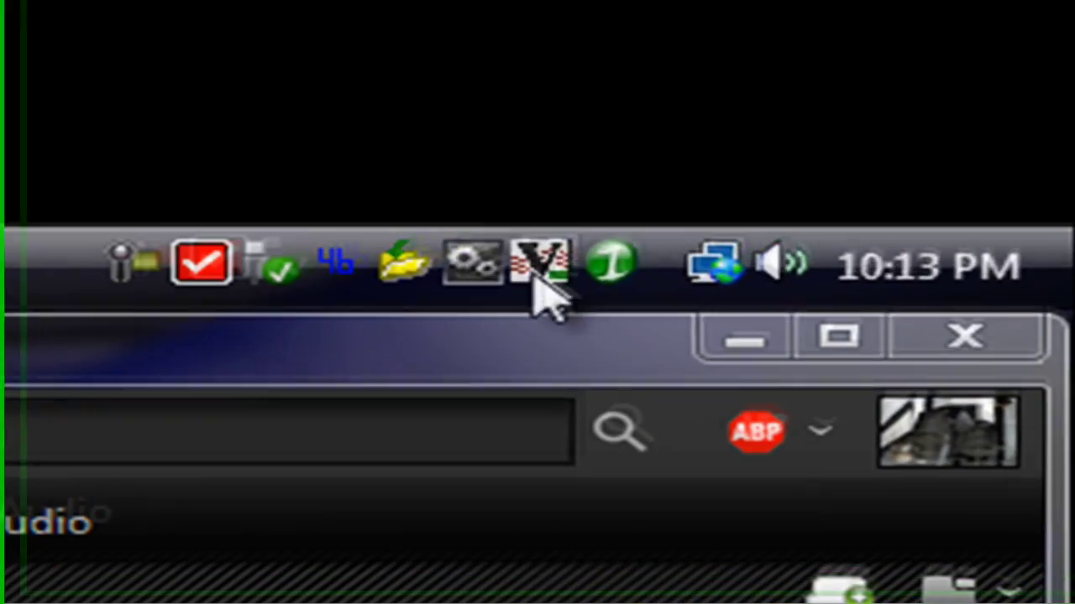
Review the TightVNC Server user properties for server, hooks, display, query and administration, and accept them
mouse_move(552, 286)
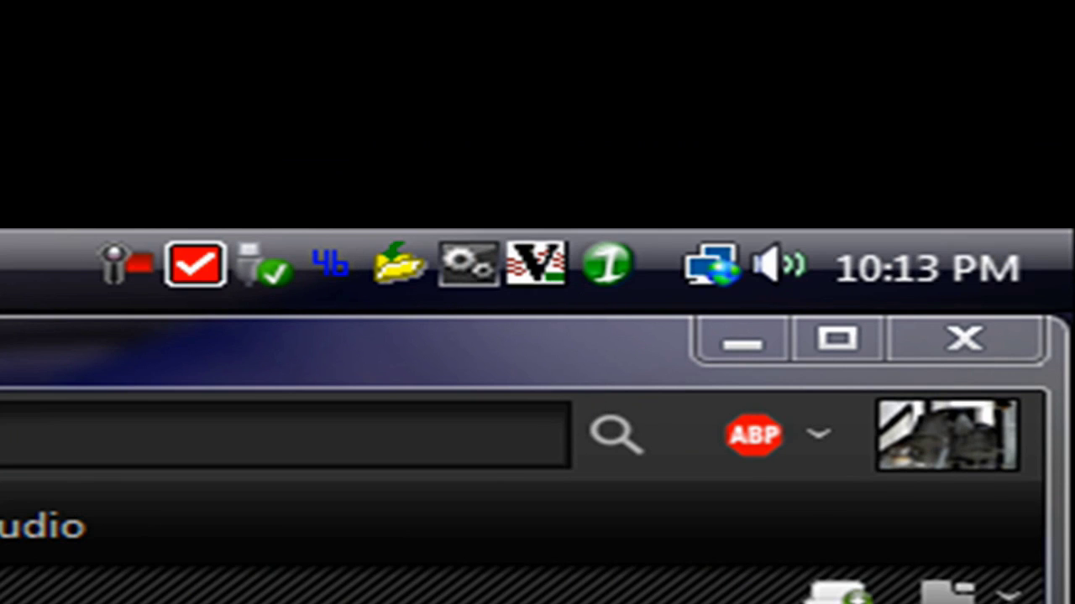
double_click(549, 265)
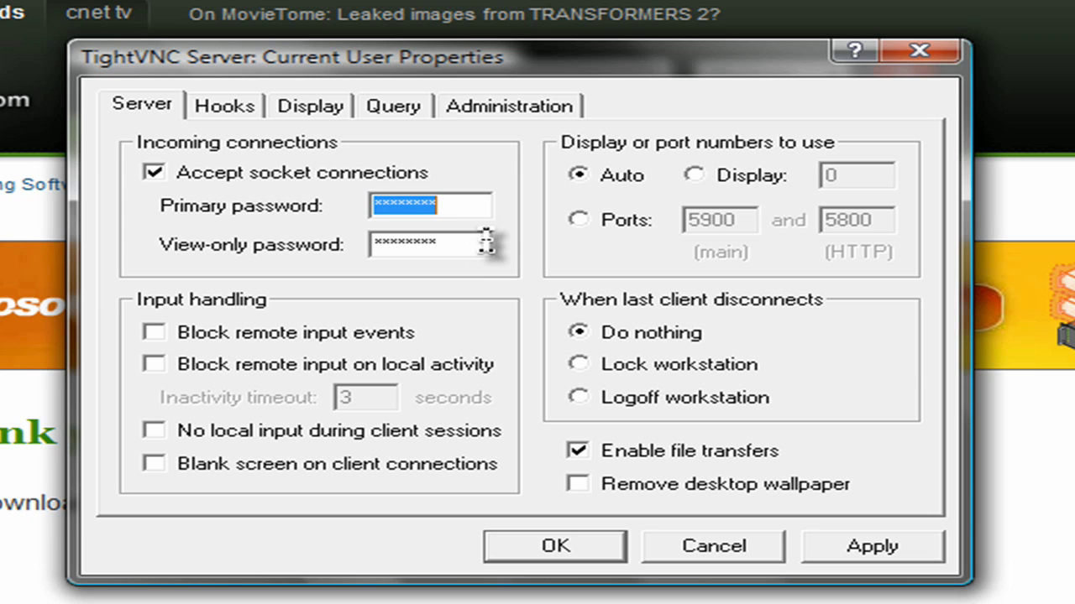
click(241, 111)
click(314, 114)
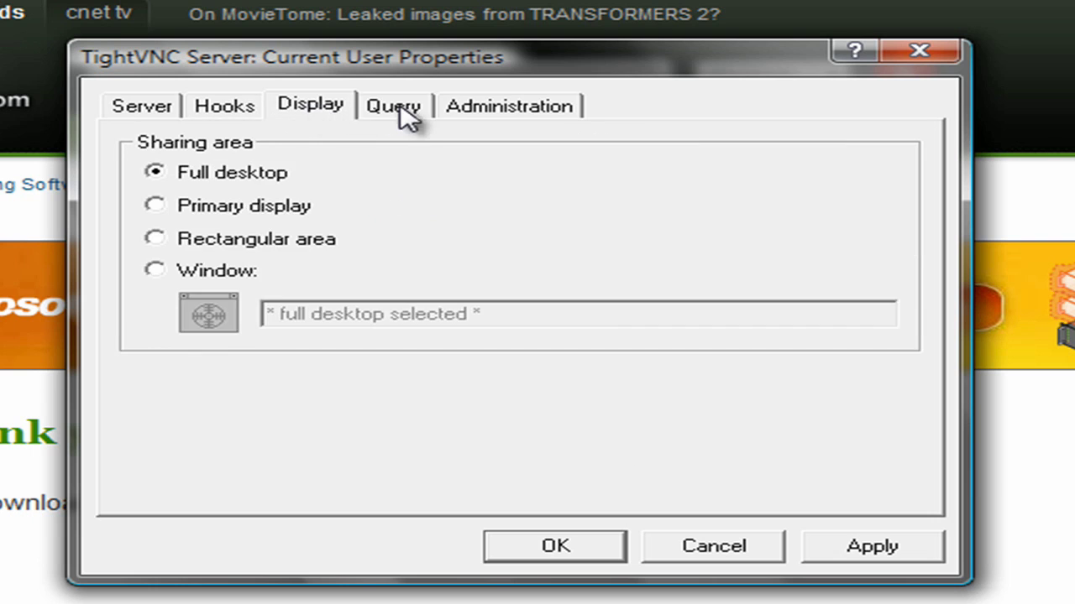
click(402, 113)
click(466, 113)
click(378, 115)
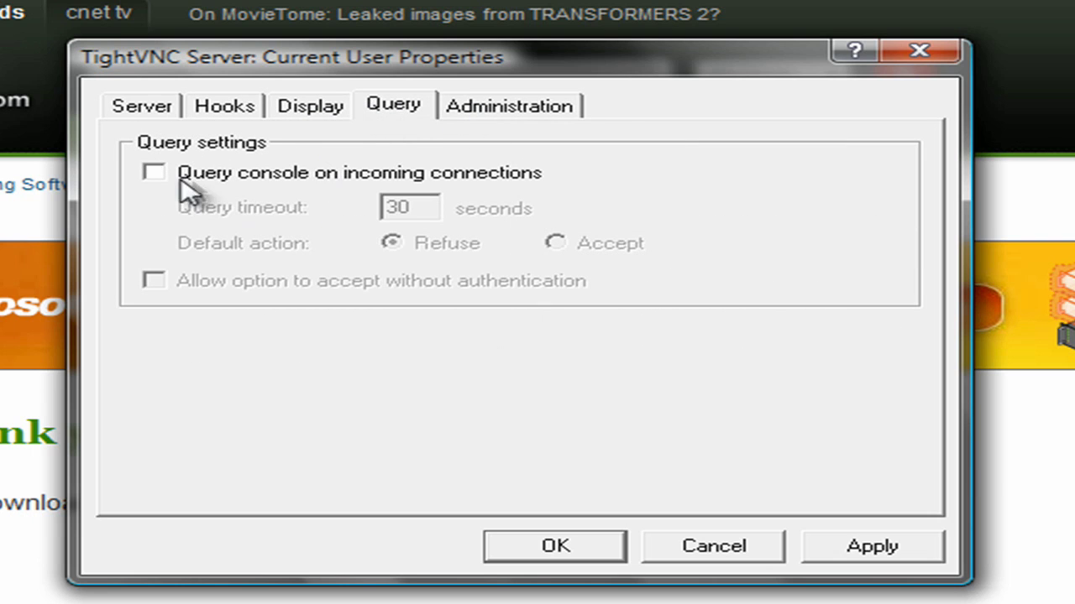
click(289, 113)
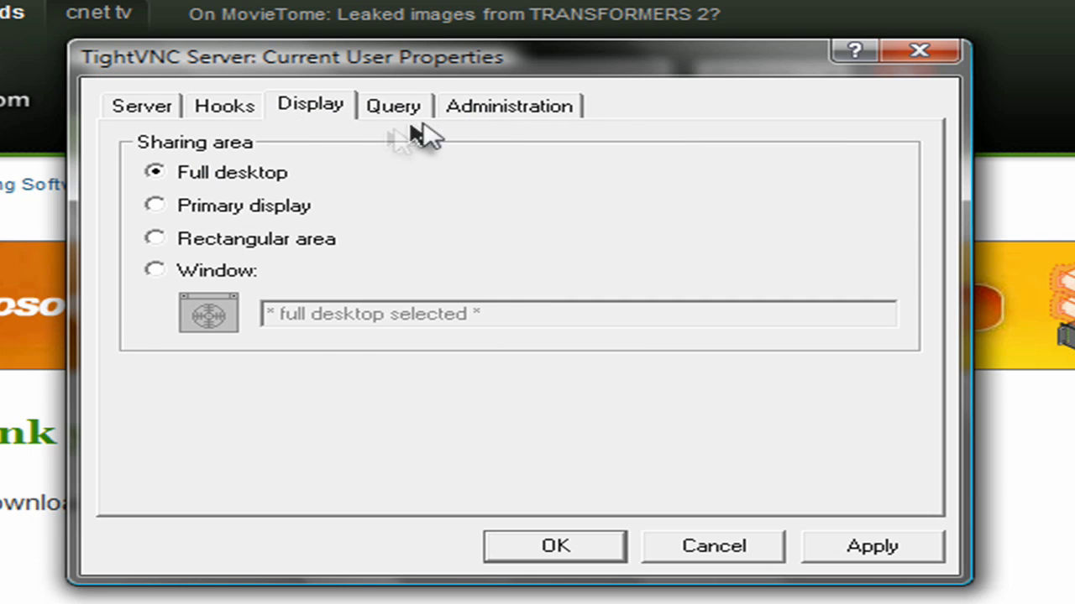
click(483, 113)
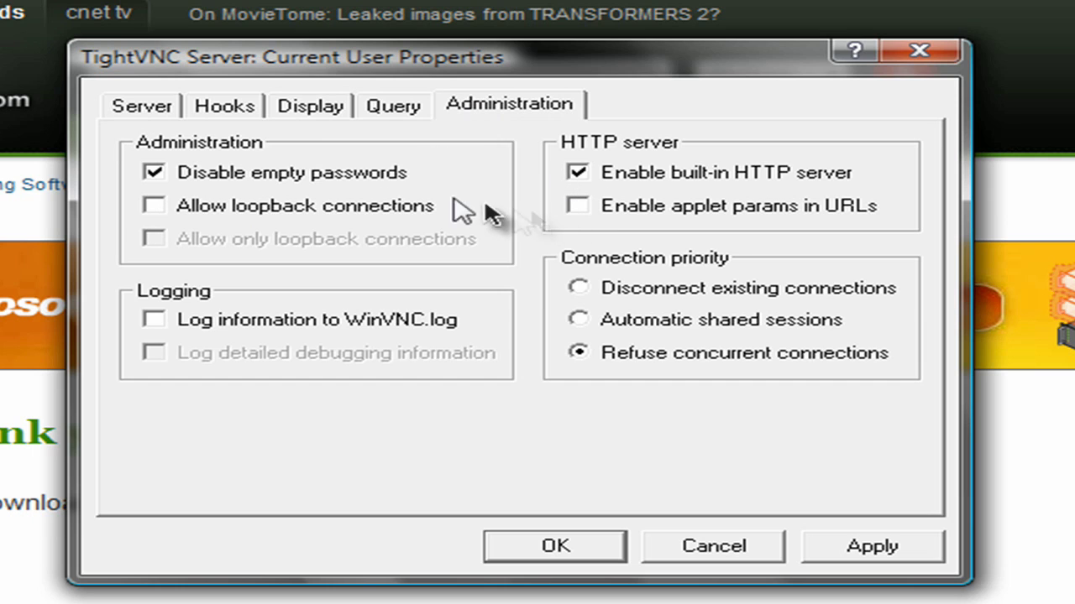
click(153, 117)
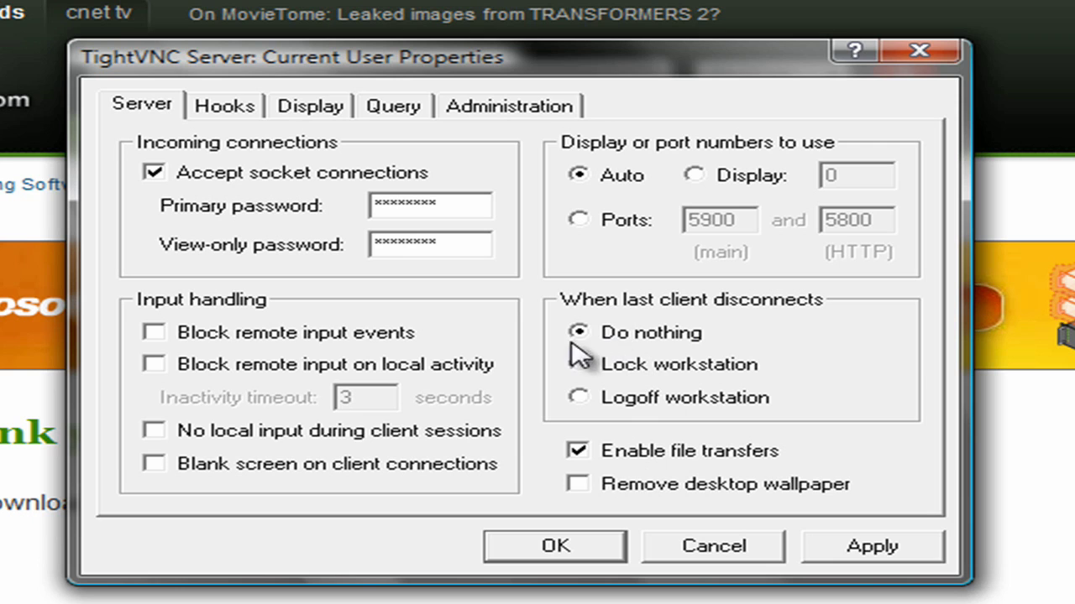
click(579, 547)
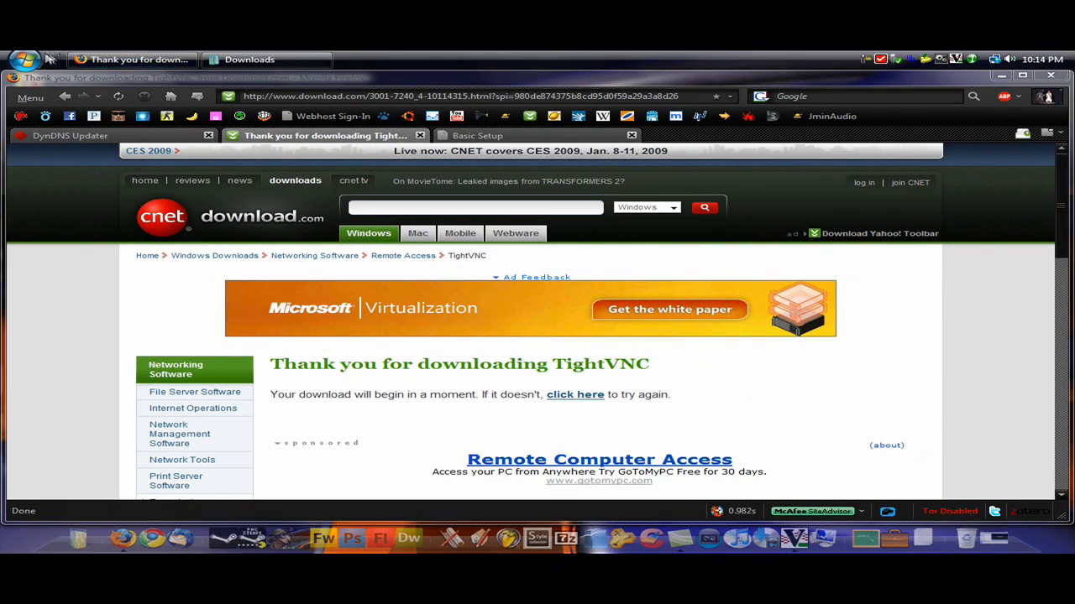
Search the programs for "vnc" and launch vncviewer.exe from the TightVNC folder in Program Files on drive C
click(25, 61)
text(vnc)
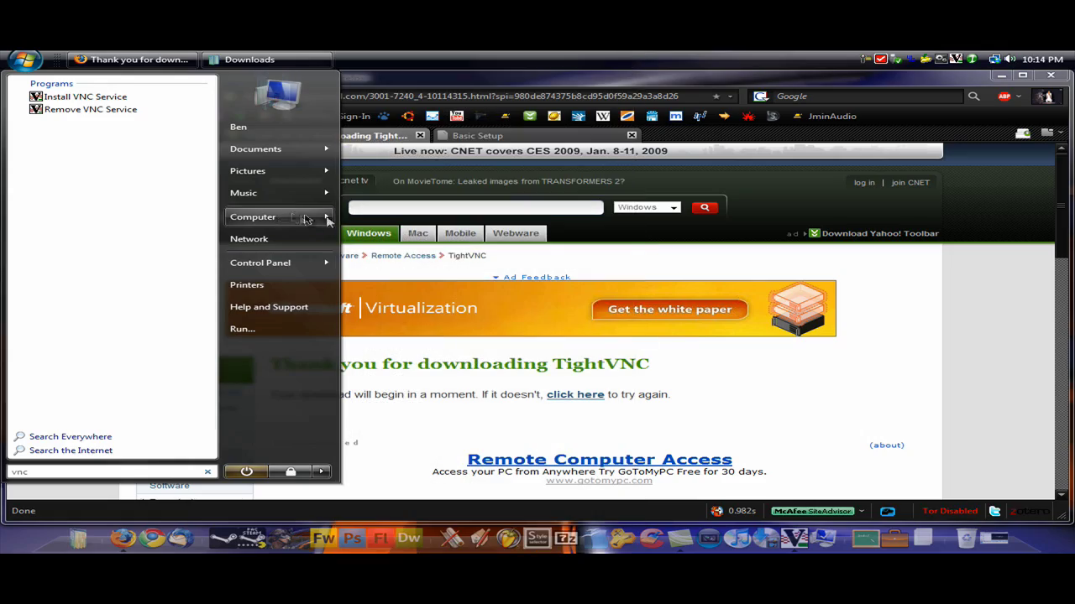
mouse_move(327, 220)
click(372, 212)
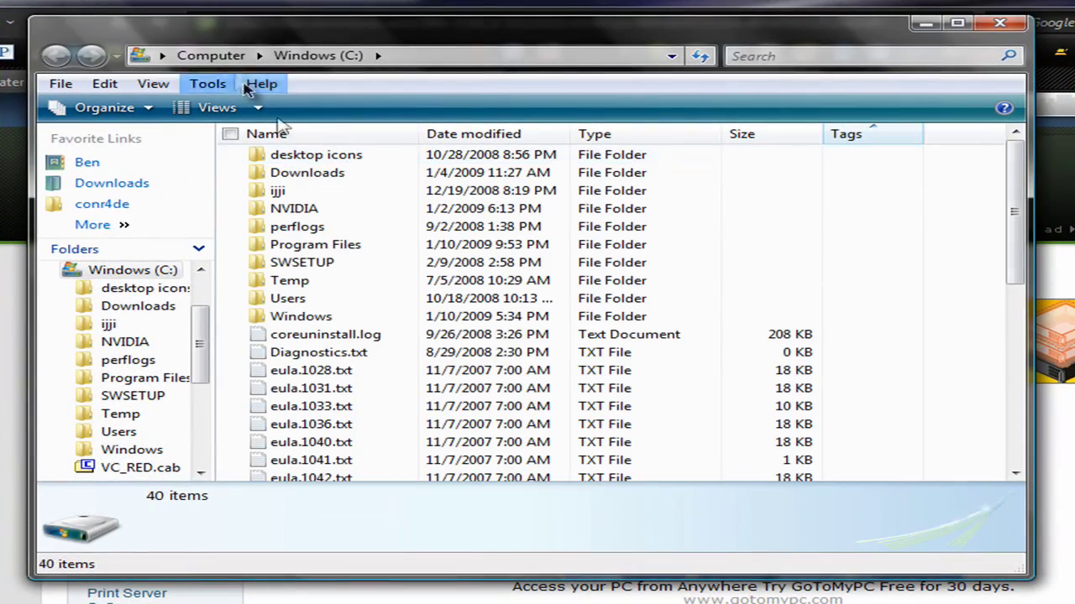
double_click(312, 245)
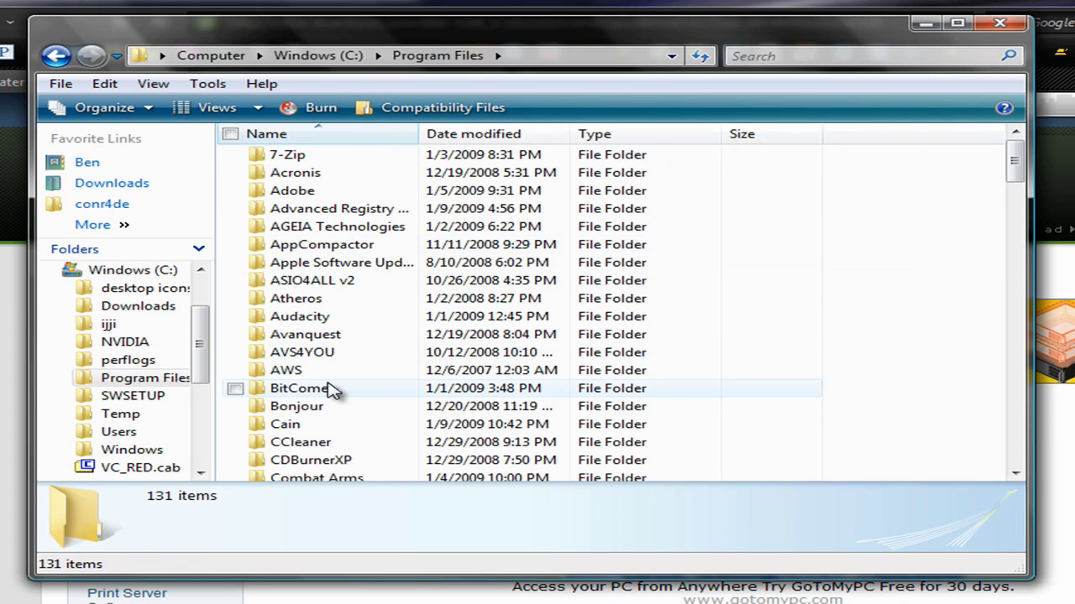
text(ti)
key(Return)
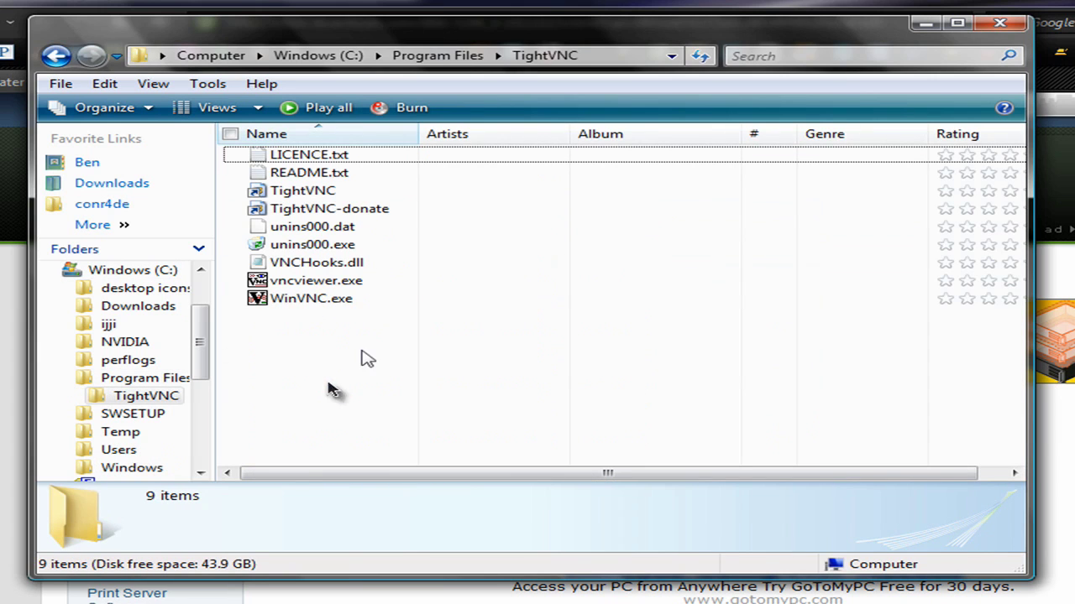
double_click(304, 280)
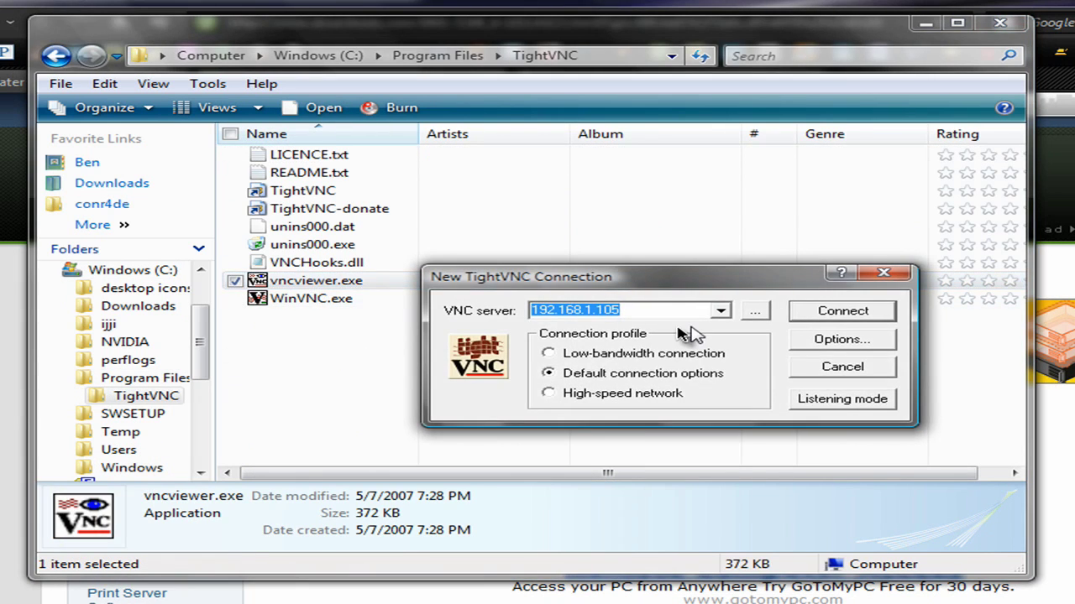
Check the viewer options, try connecting to VNC server 192.168.1.105 with default connection options, and close the TightVNC folder
click(648, 311)
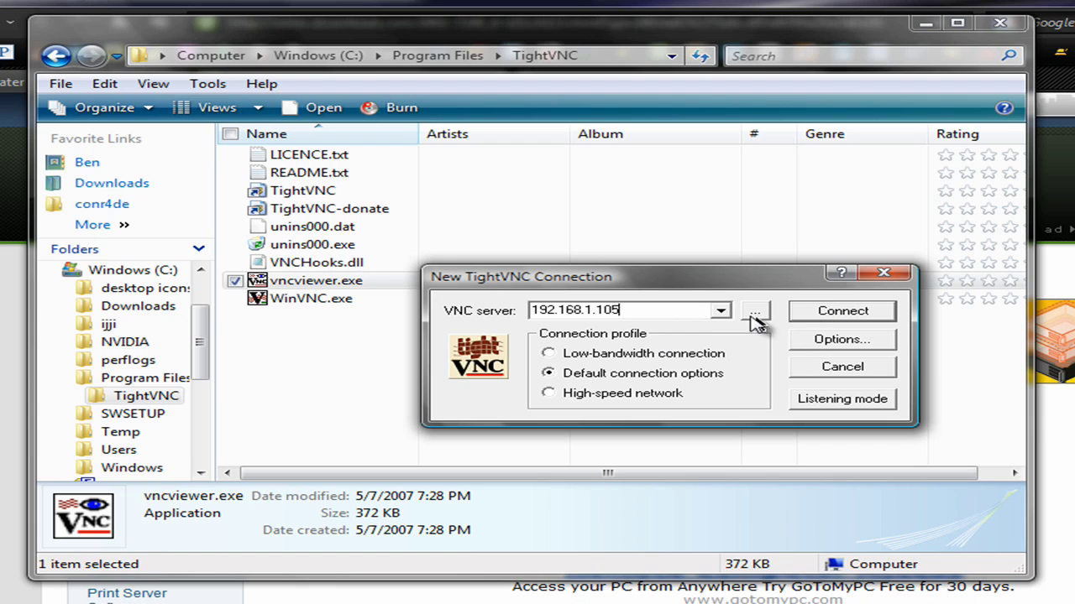
click(833, 348)
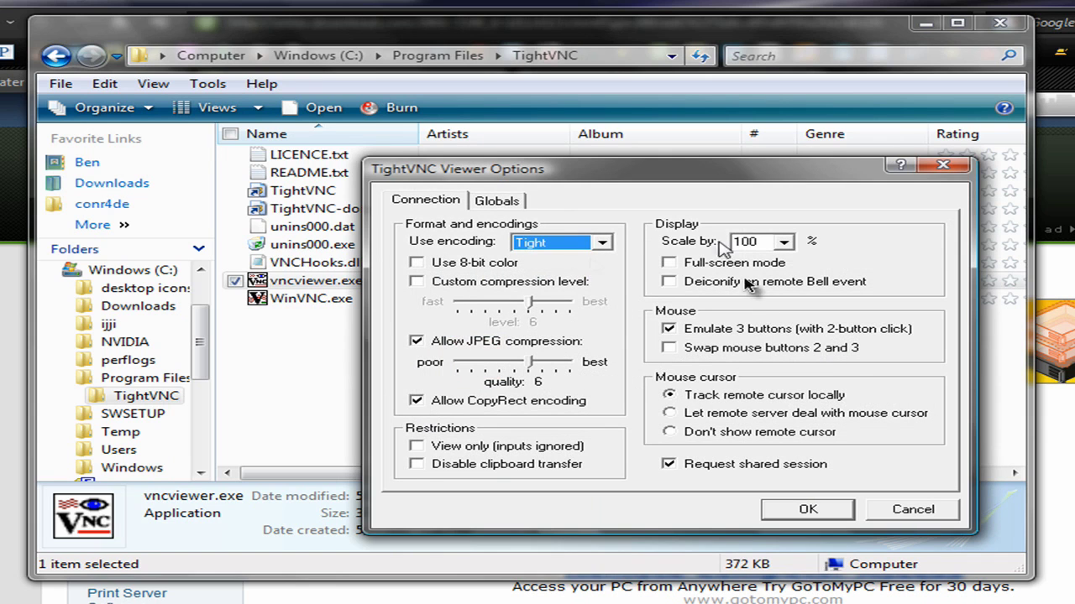
click(957, 163)
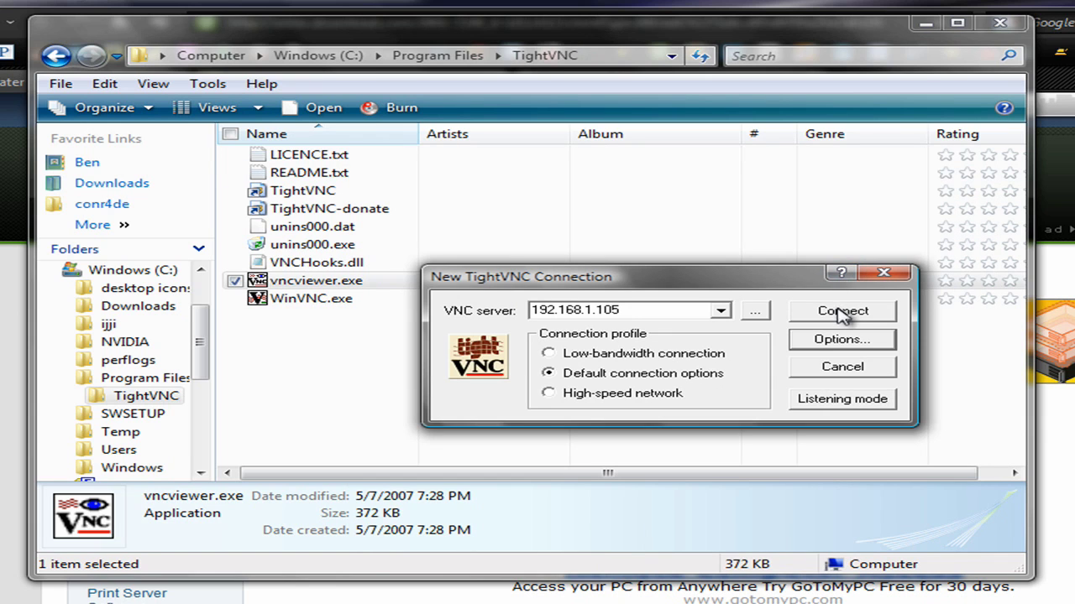
click(838, 312)
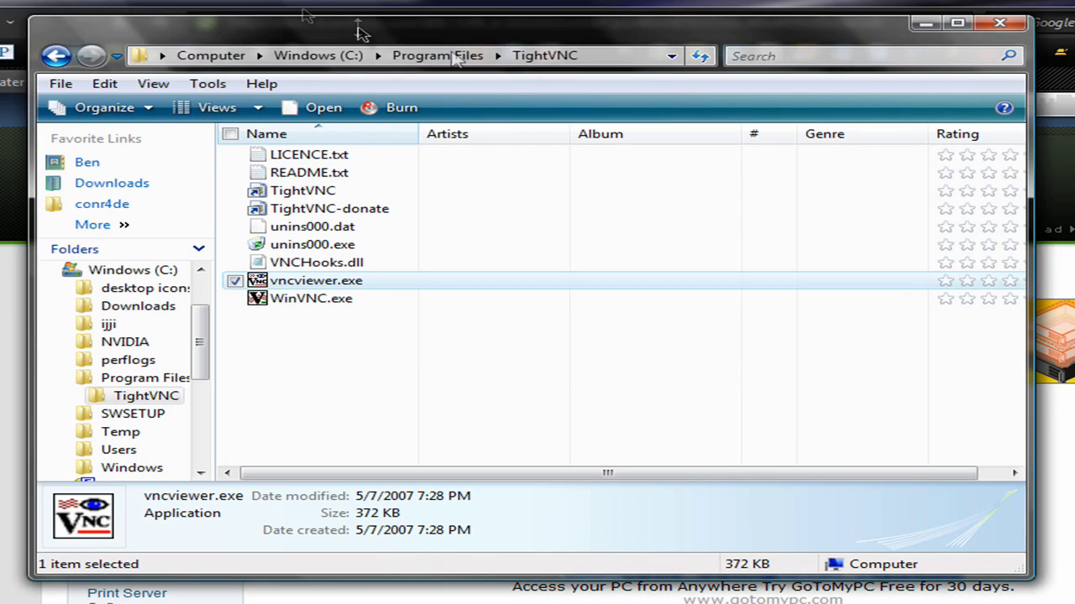
click(1001, 24)
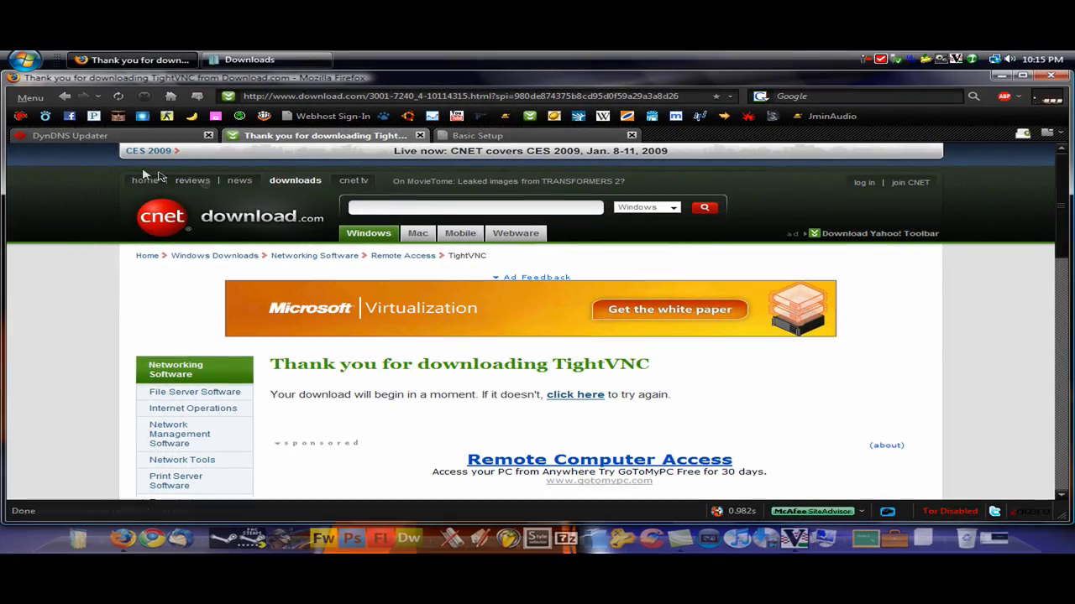
Request the DynDNS-3.1.0.15s.zip download (with setup) from the DynDNS Updater page and dismiss the save dialog
click(75, 140)
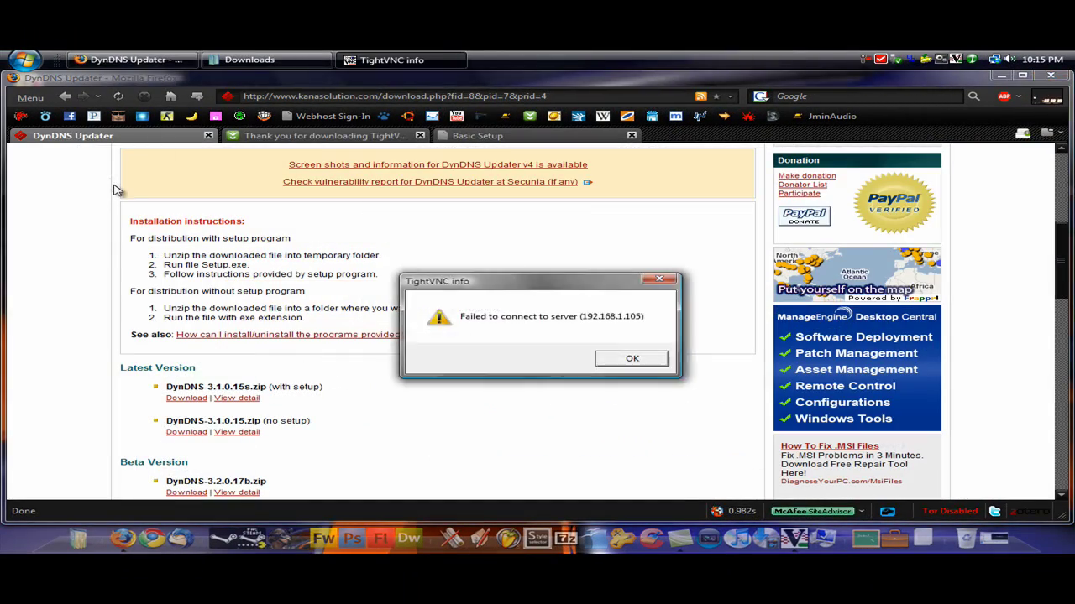
click(631, 358)
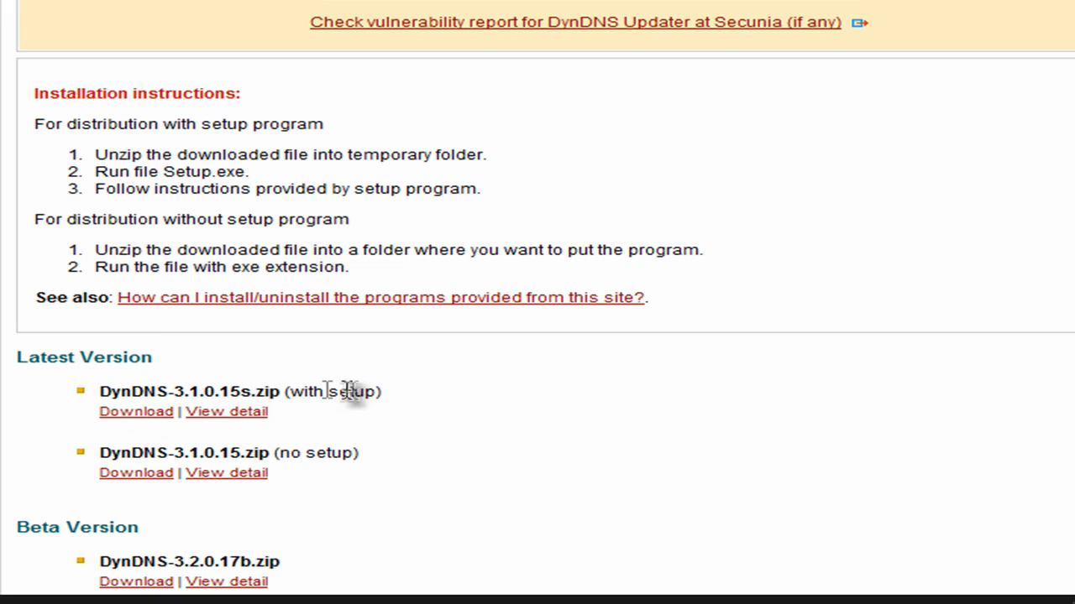
click(157, 413)
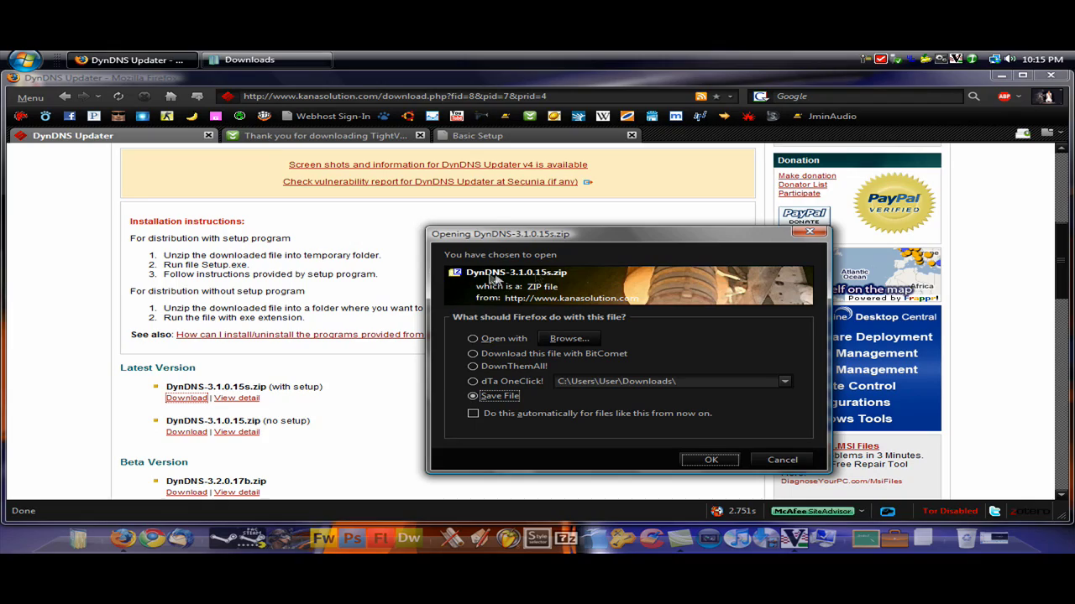
click(810, 234)
Run Setup.exe from the DynDNS Updater folder in Downloads, cancel the installation and close the folder window
click(249, 60)
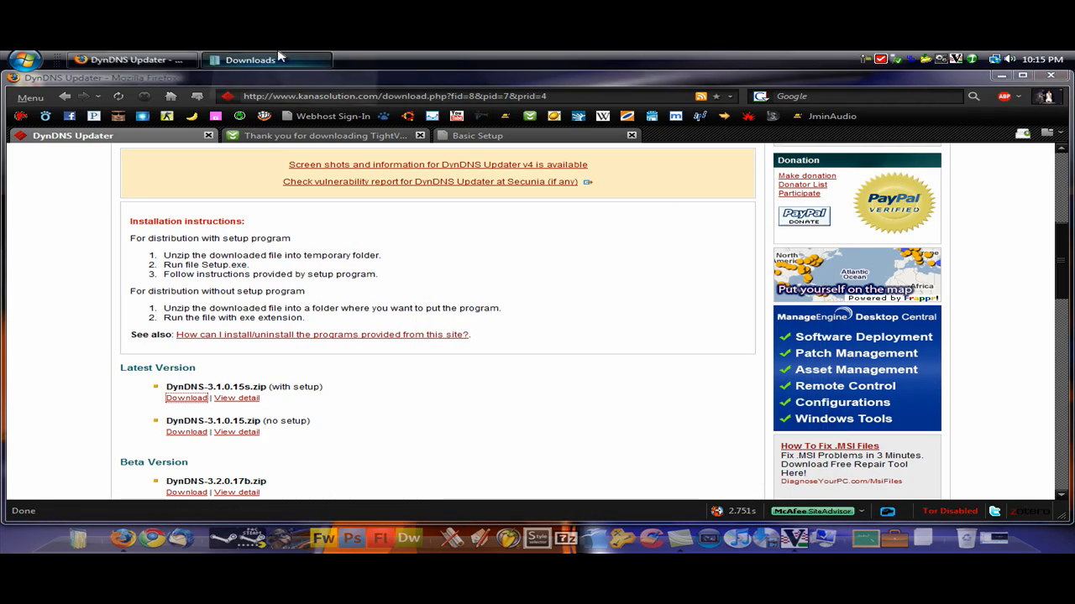
double_click(220, 200)
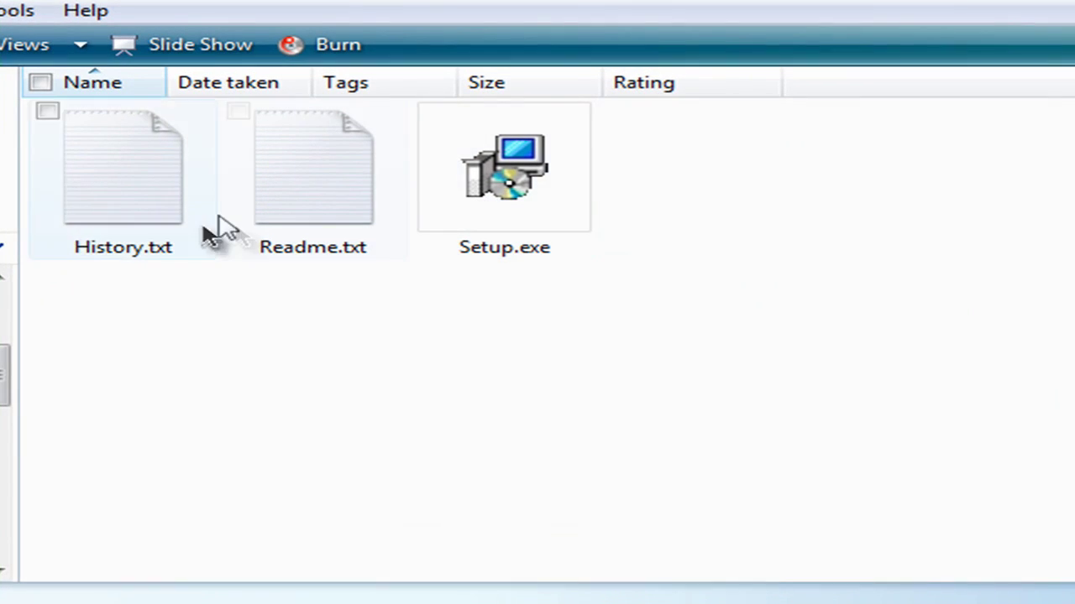
double_click(512, 183)
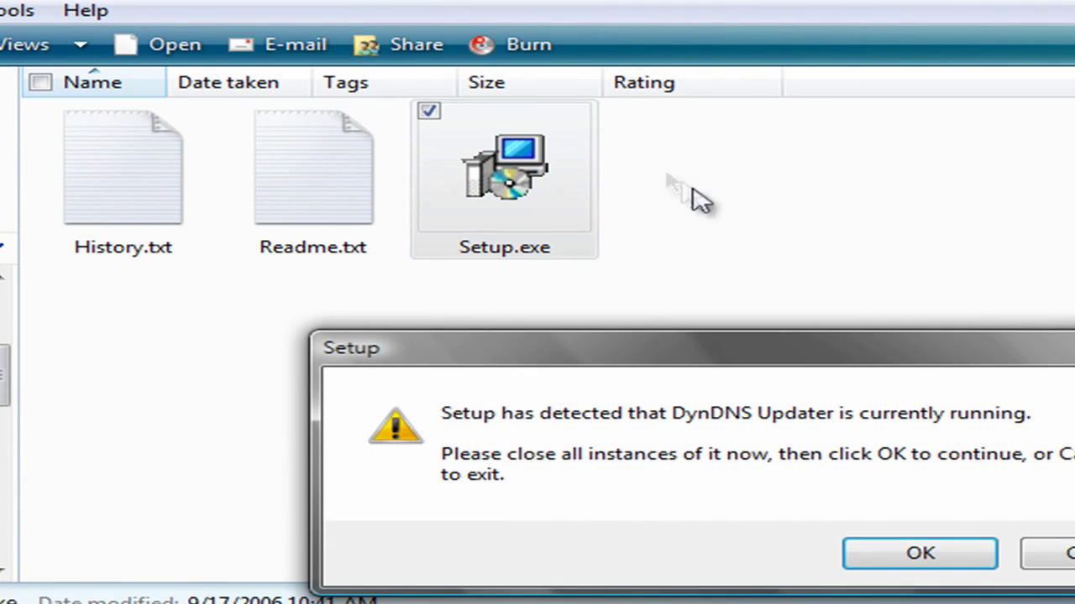
click(1048, 553)
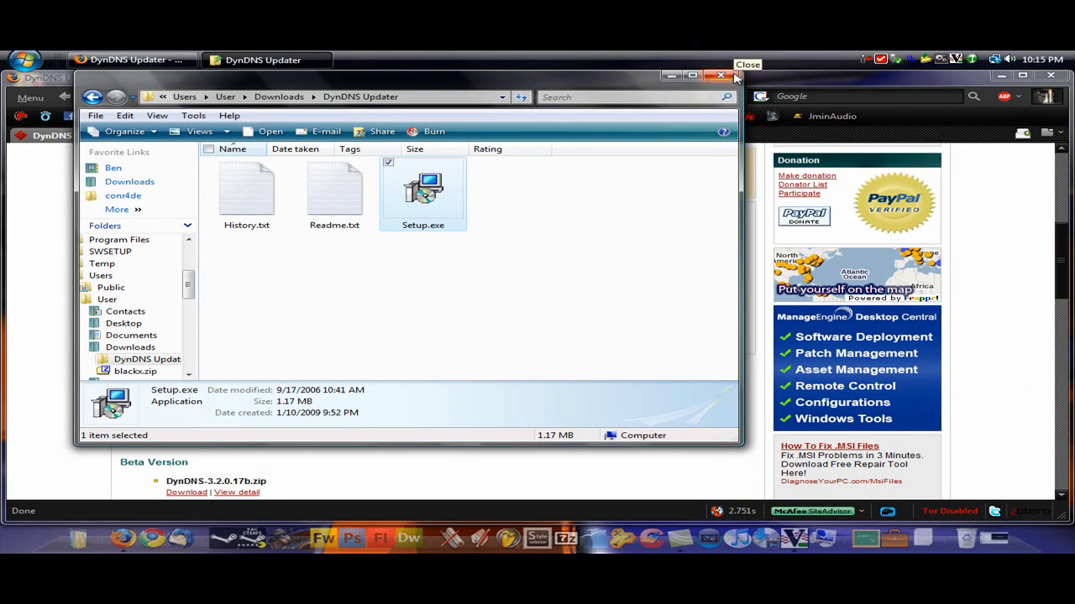
double_click(442, 191)
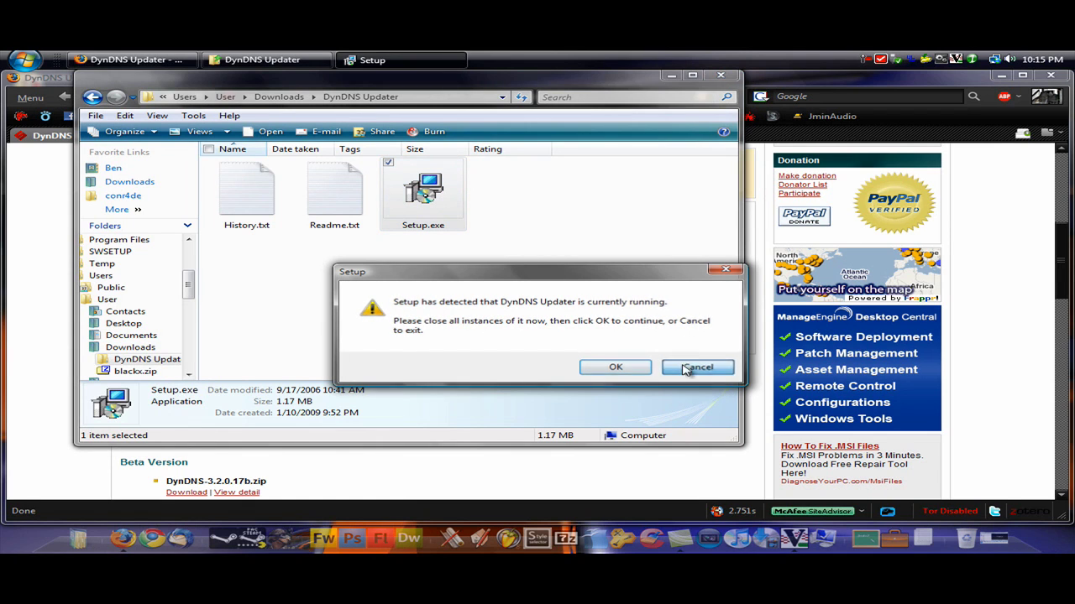
click(697, 367)
click(719, 76)
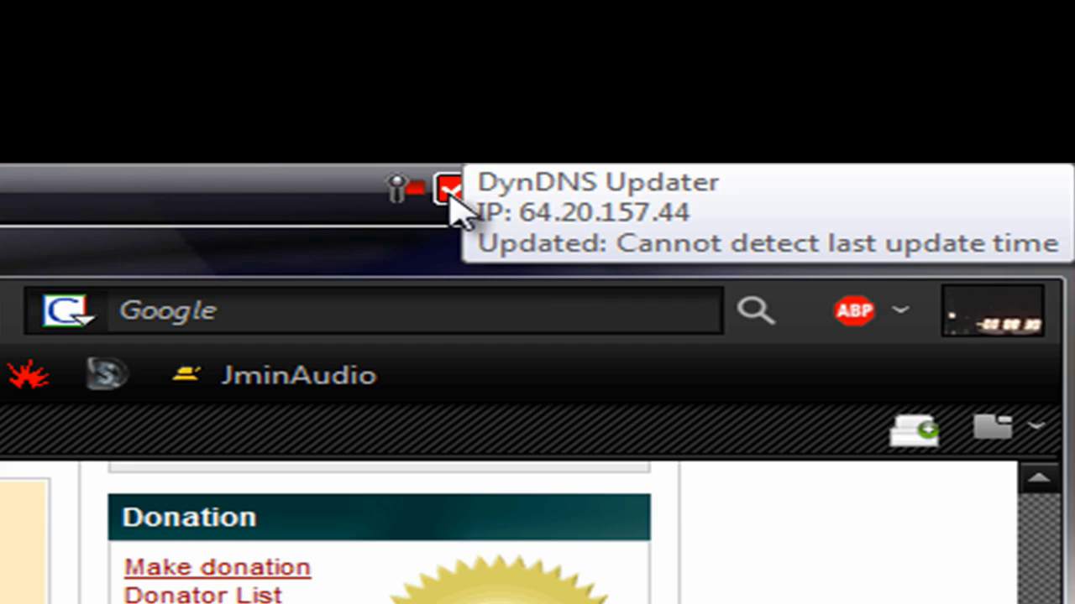
Open the running DynDNS Updater
click(450, 198)
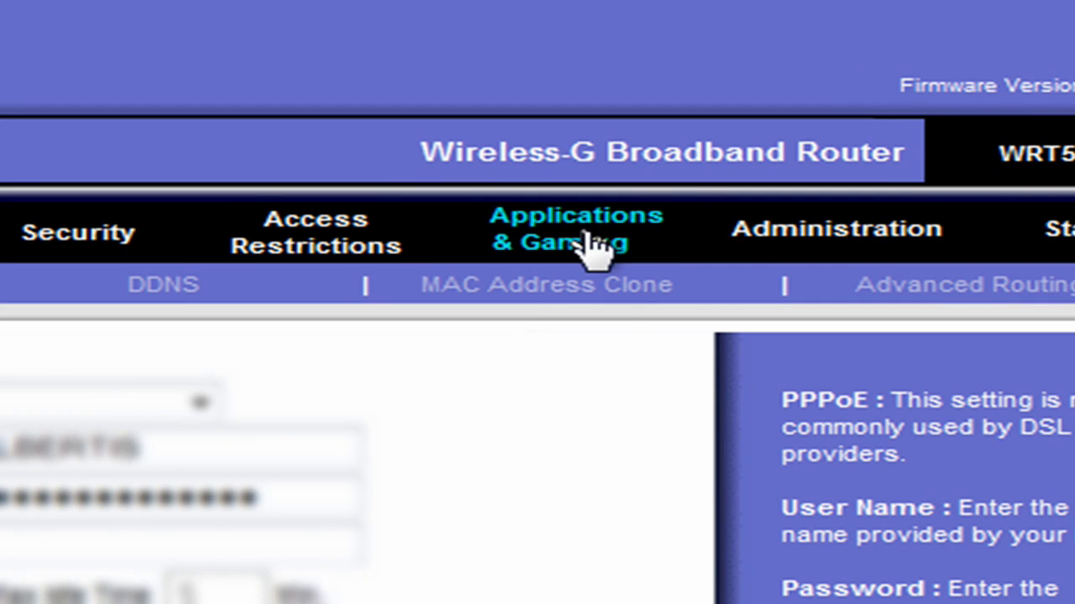
Open the router's Applications & Gaming settings and examine the VNC entry's application name, start and end ports, protocol and IP address
click(588, 242)
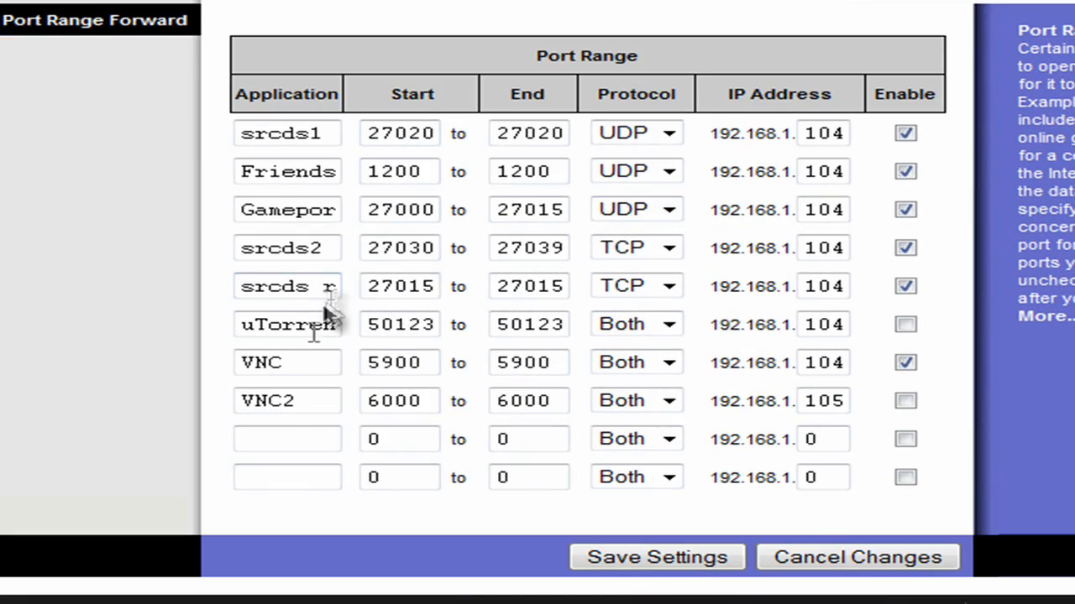
click(319, 366)
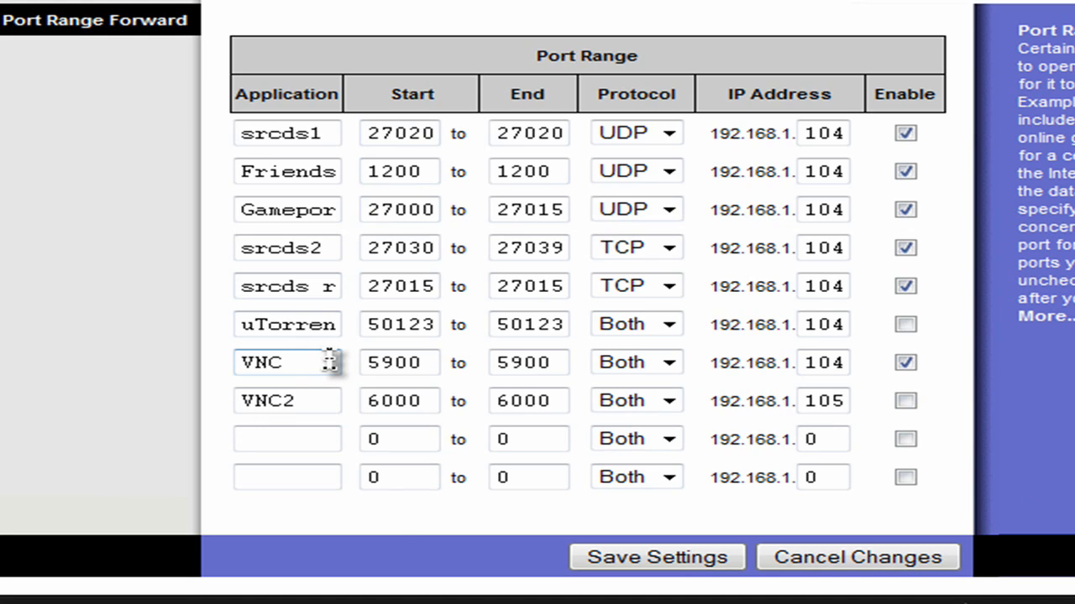
drag(329, 361, 223, 355)
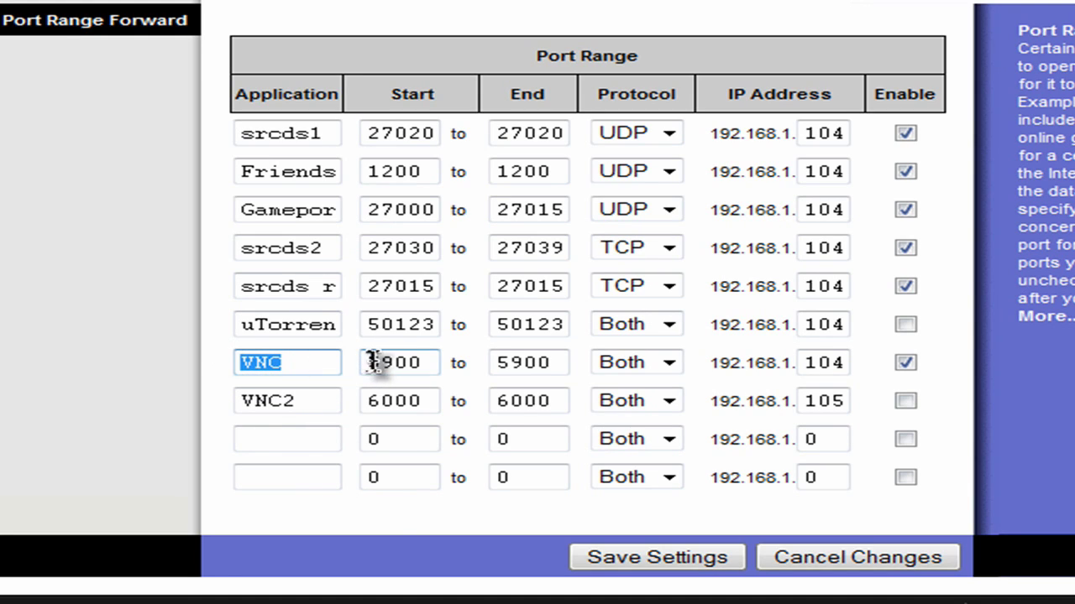
drag(366, 364, 439, 367)
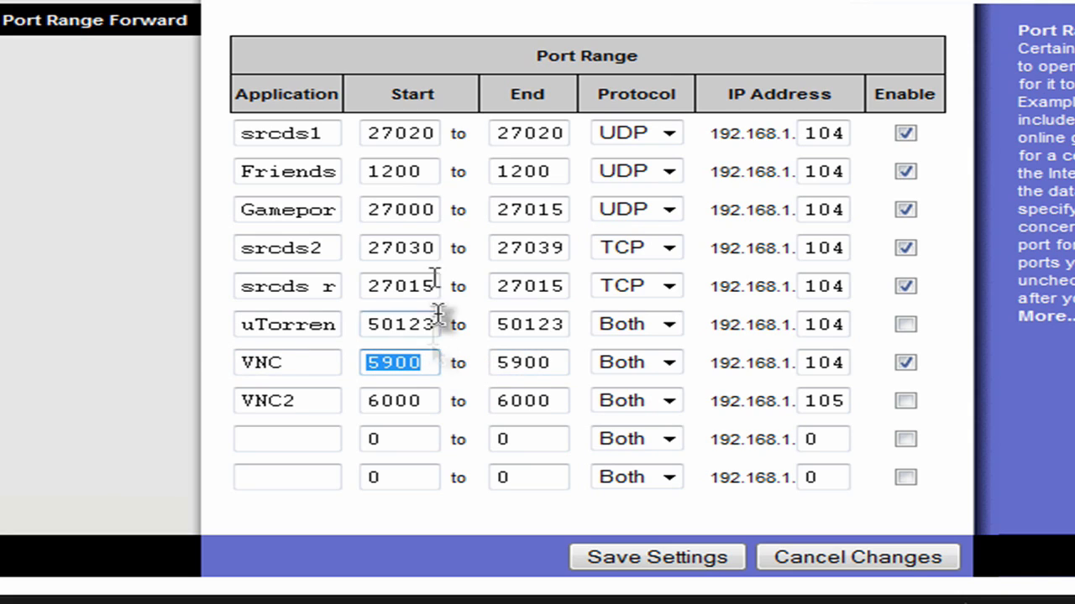
click(424, 367)
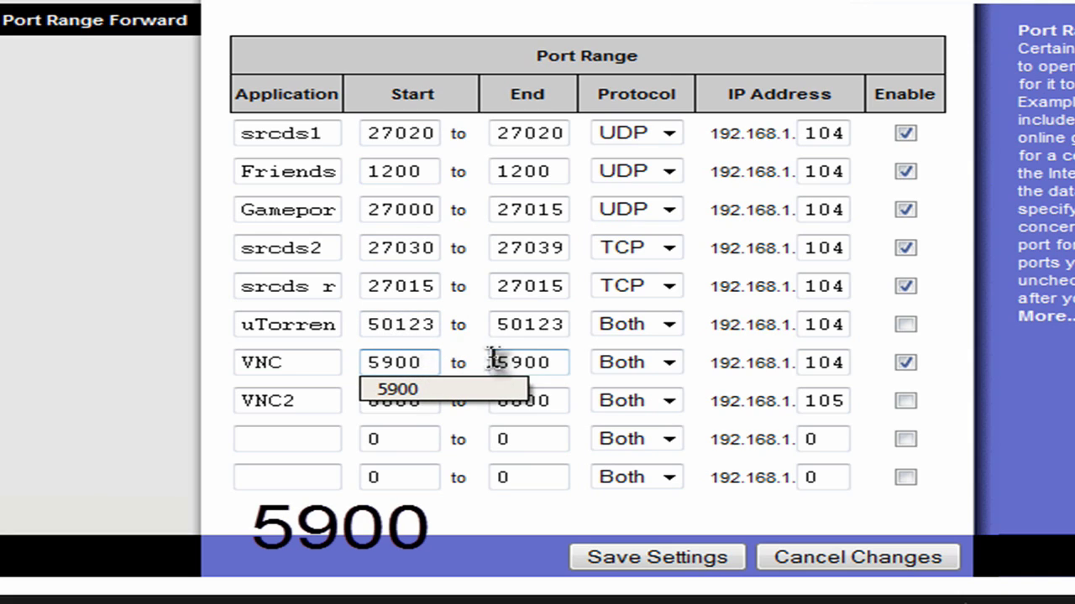
drag(492, 361, 538, 362)
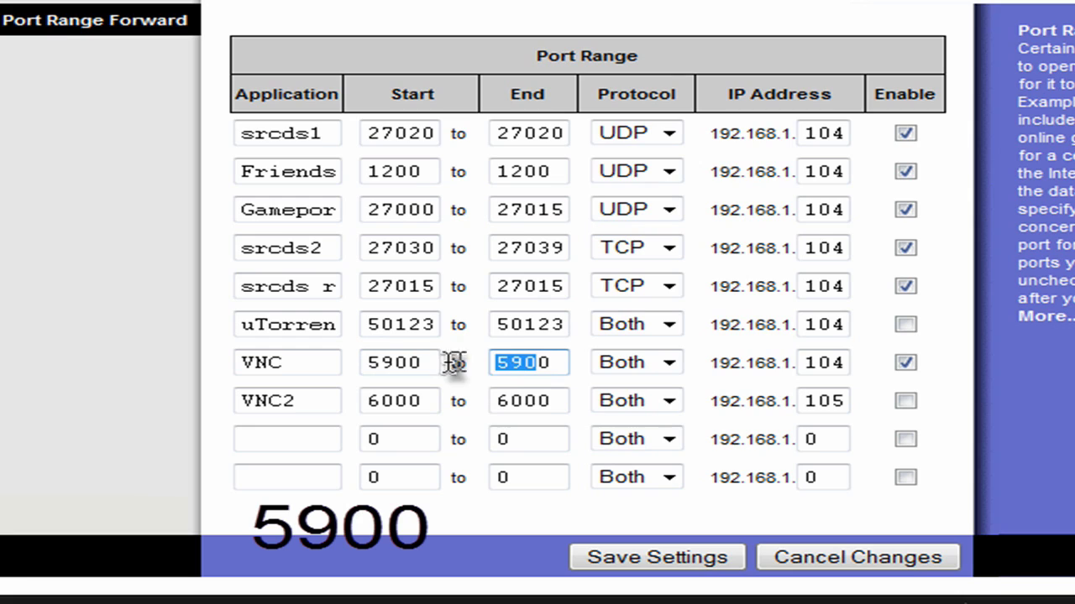
click(668, 363)
click(668, 366)
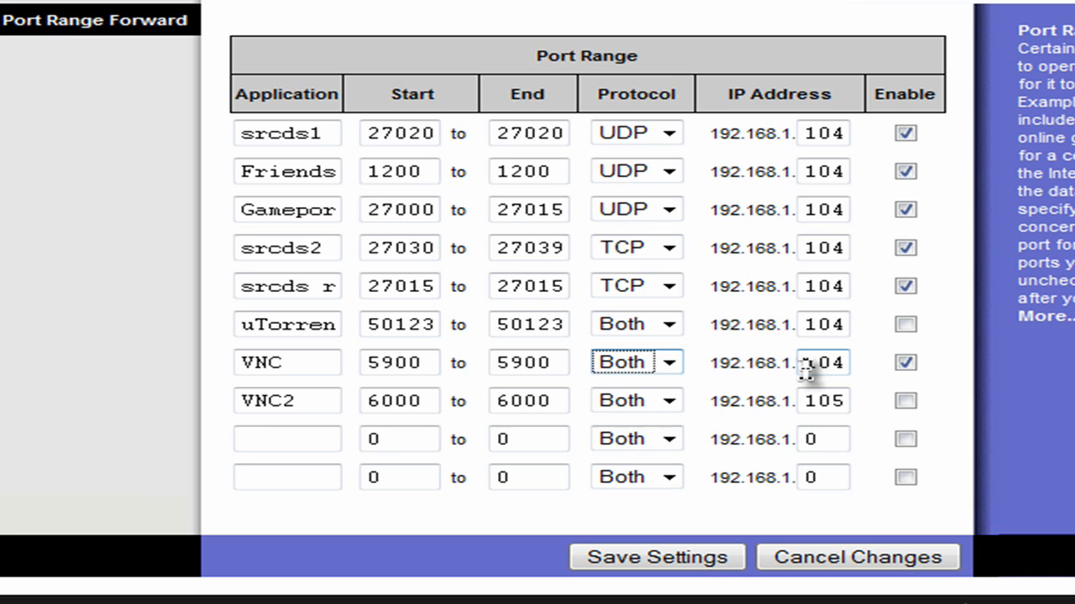
key(Tab)
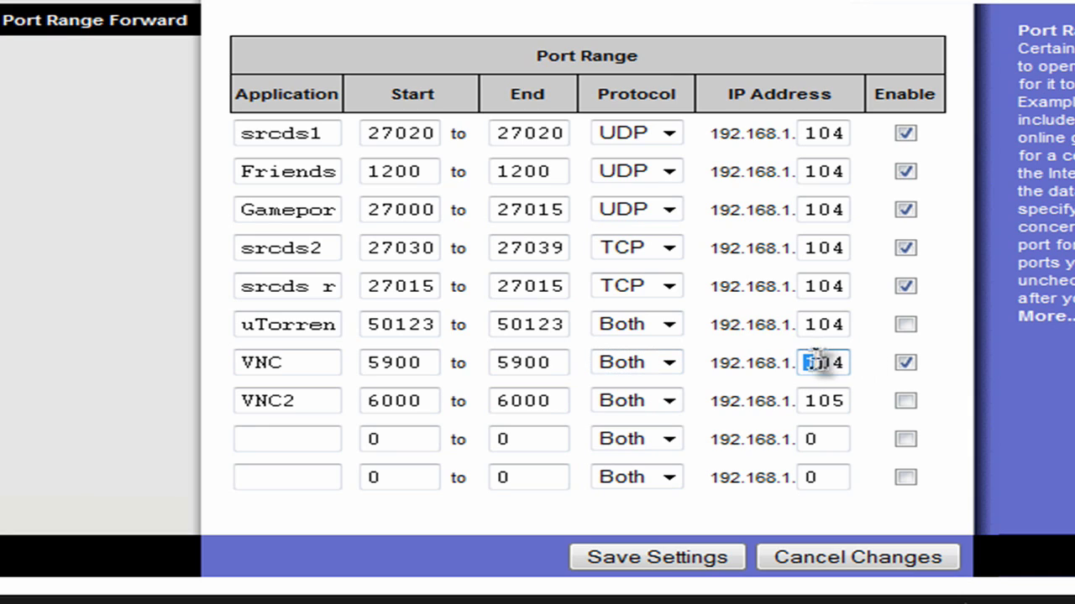
drag(799, 363, 856, 363)
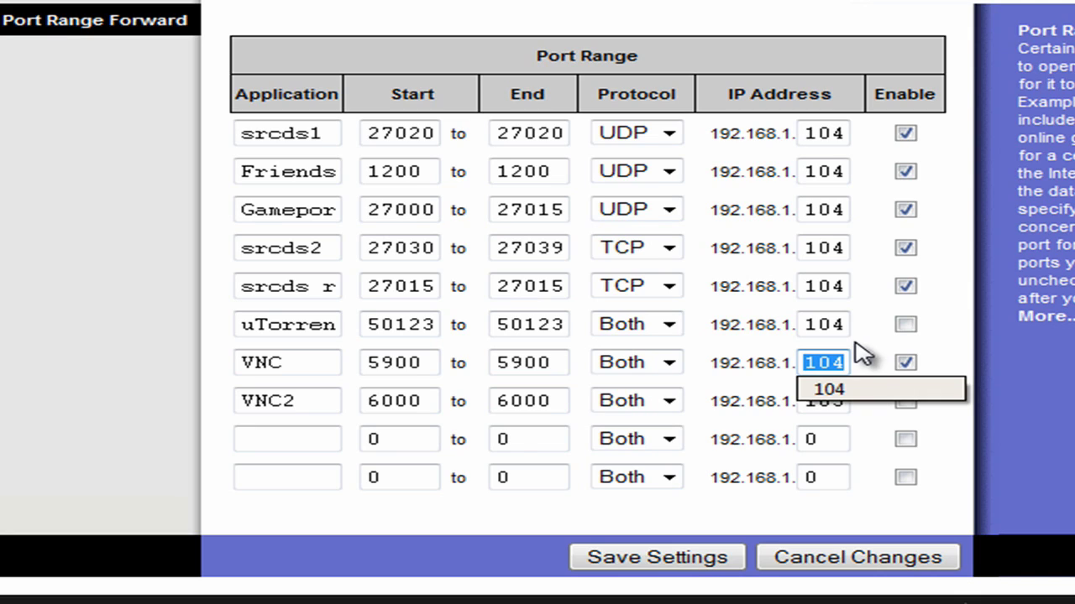
click(871, 369)
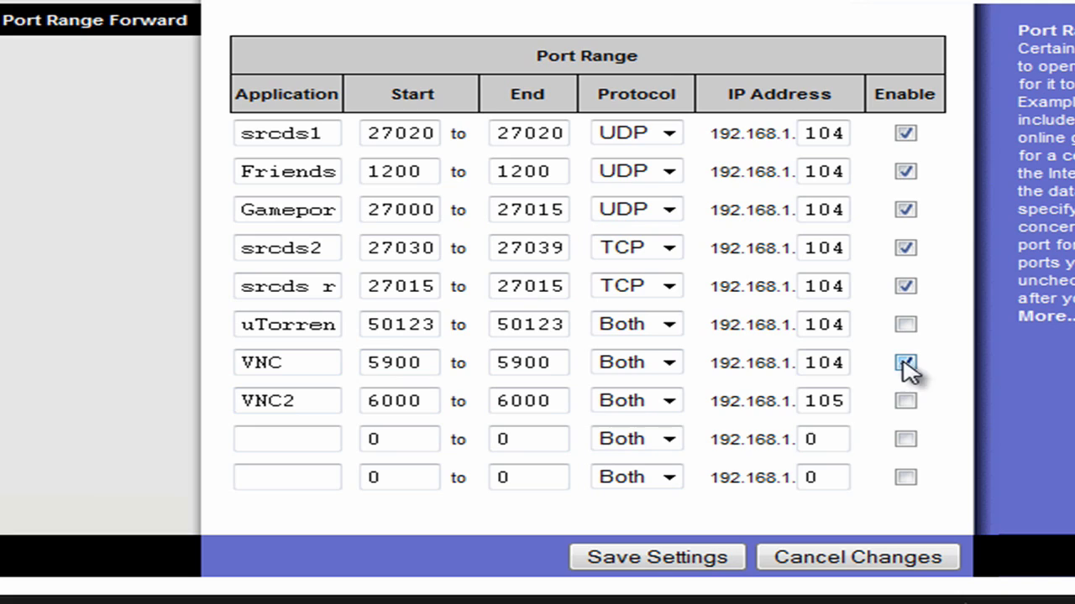
Save the router's port range forwarding settings, continue past the confirmation page and close the Firefox window
click(687, 558)
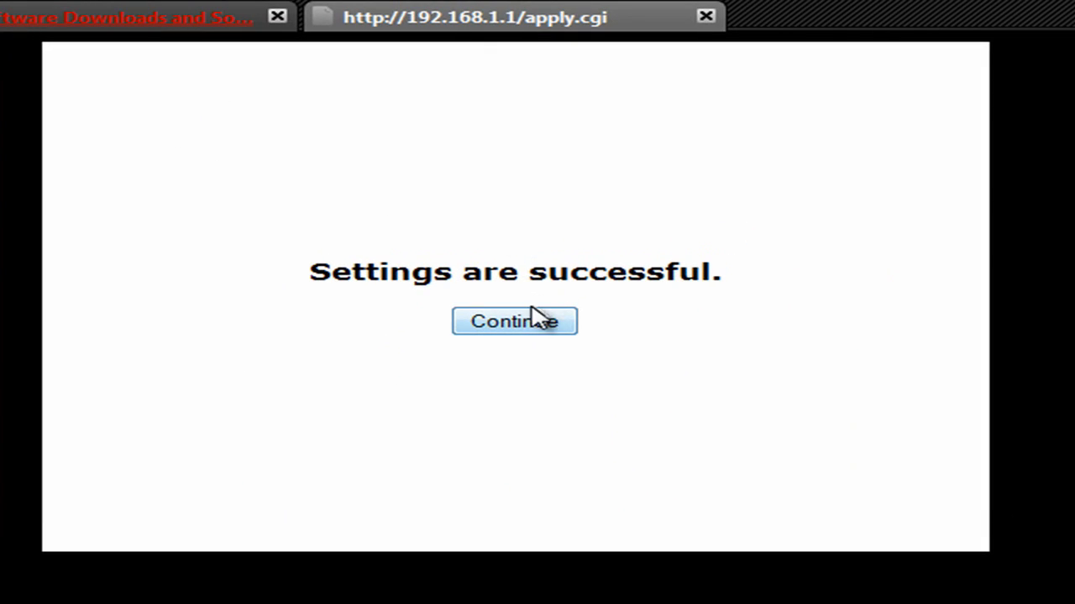
click(530, 310)
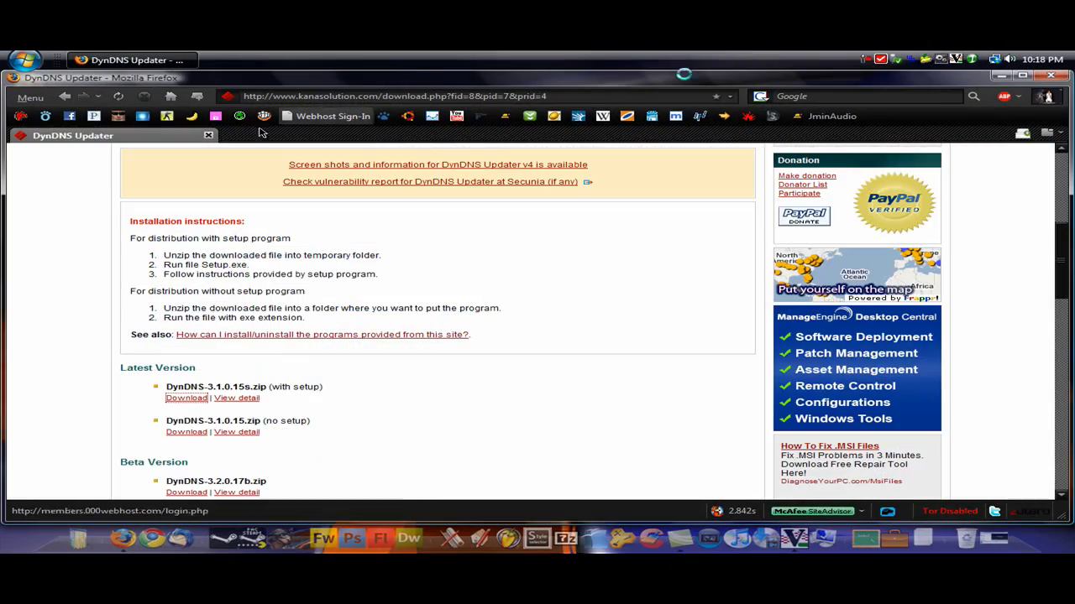
click(1053, 77)
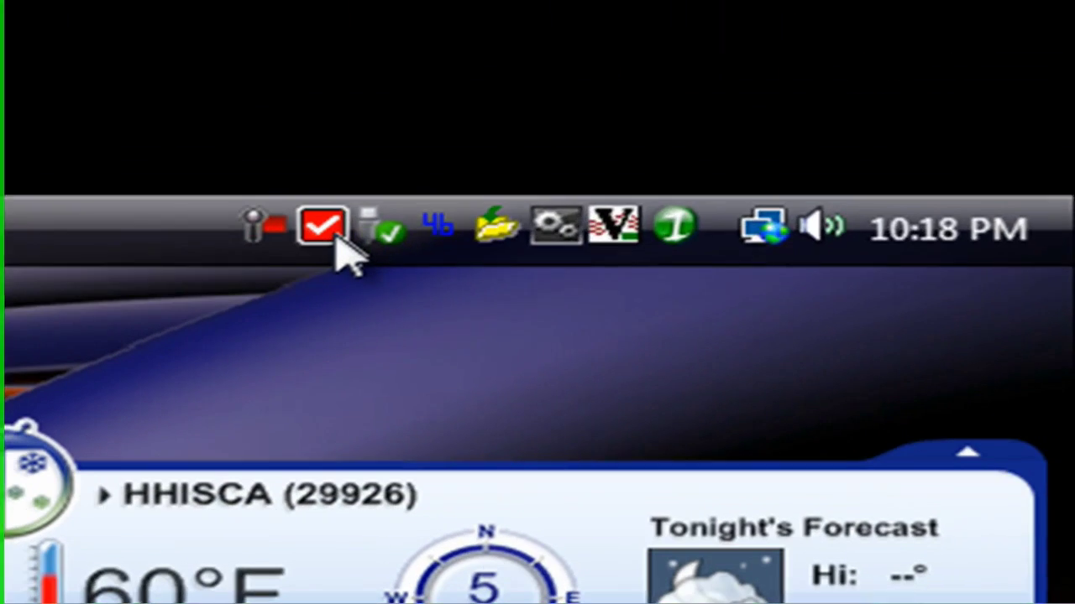
Check the primary password field in the TightVNC server's current user properties and accept the dialog
mouse_move(885, 61)
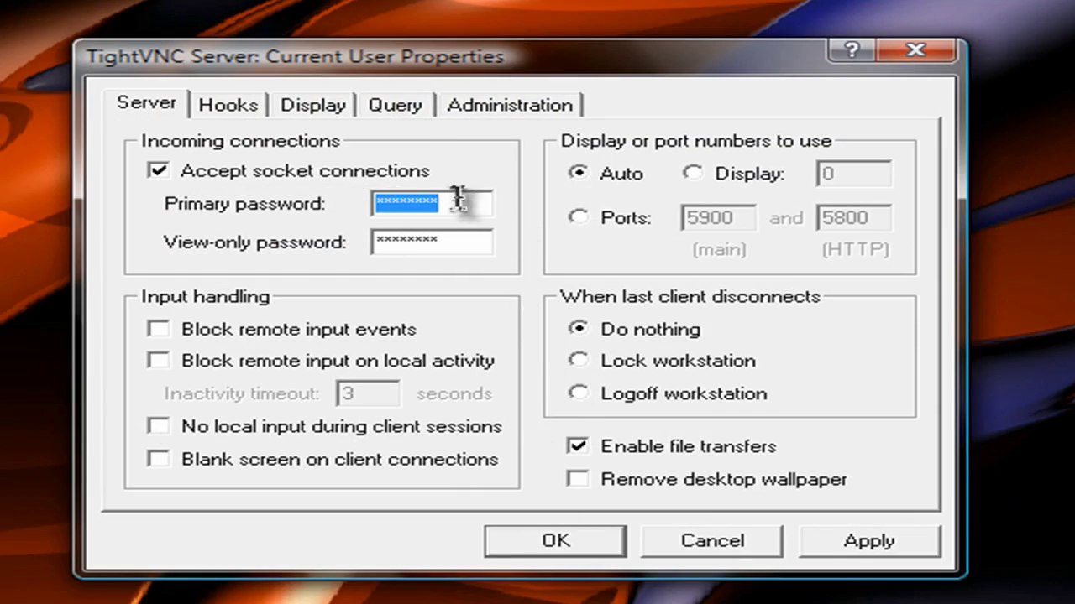
drag(468, 205, 353, 211)
click(549, 544)
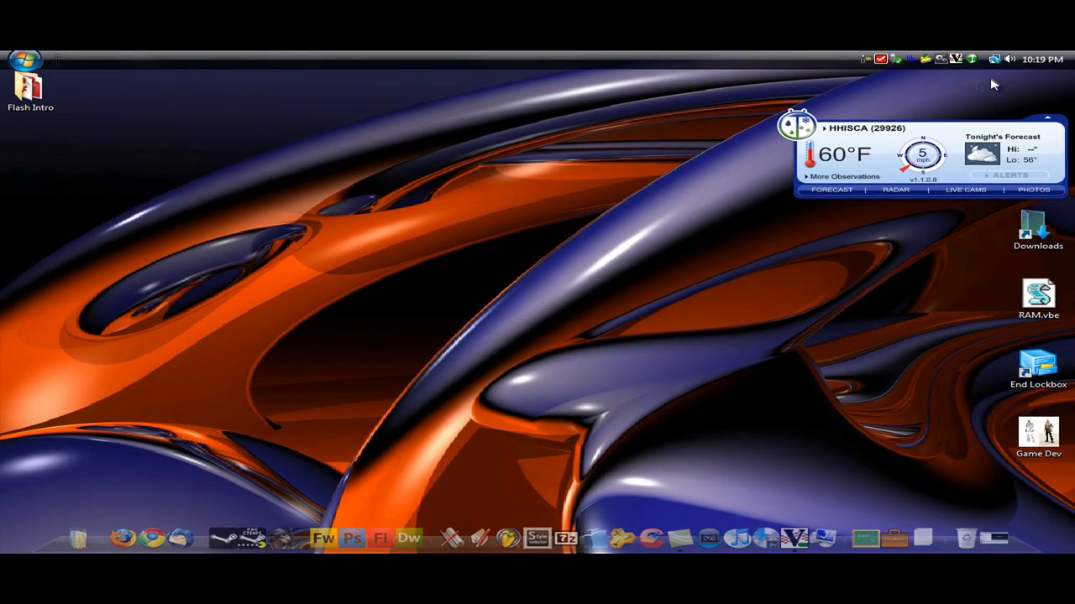